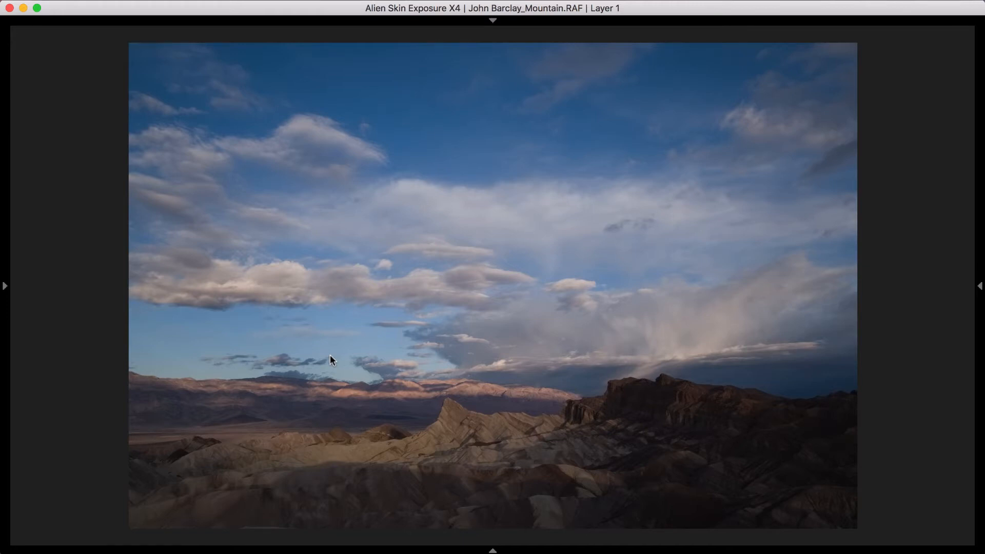
Set the photo's white balance by sampling a neutral target in the dark foreground rocks.
click(980, 286)
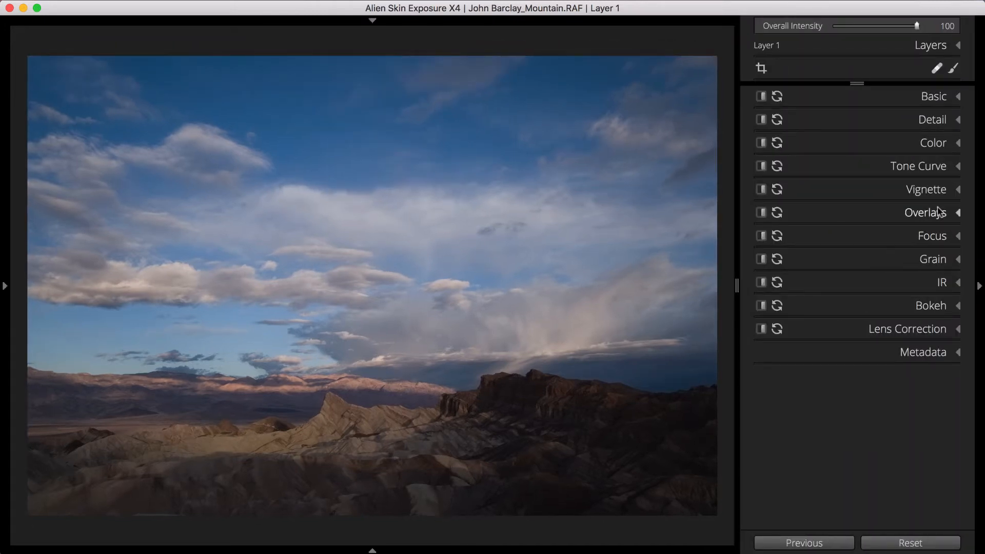
click(901, 98)
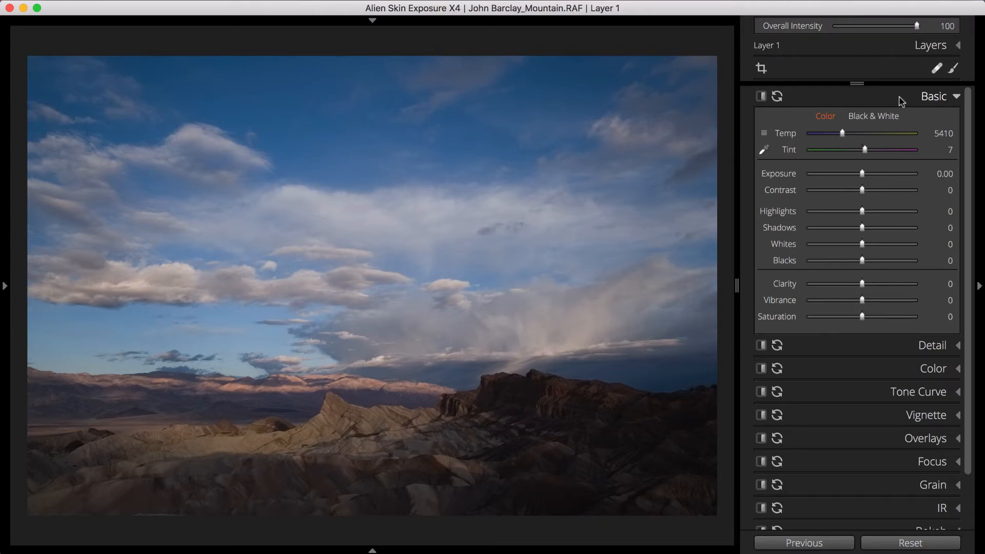
click(763, 150)
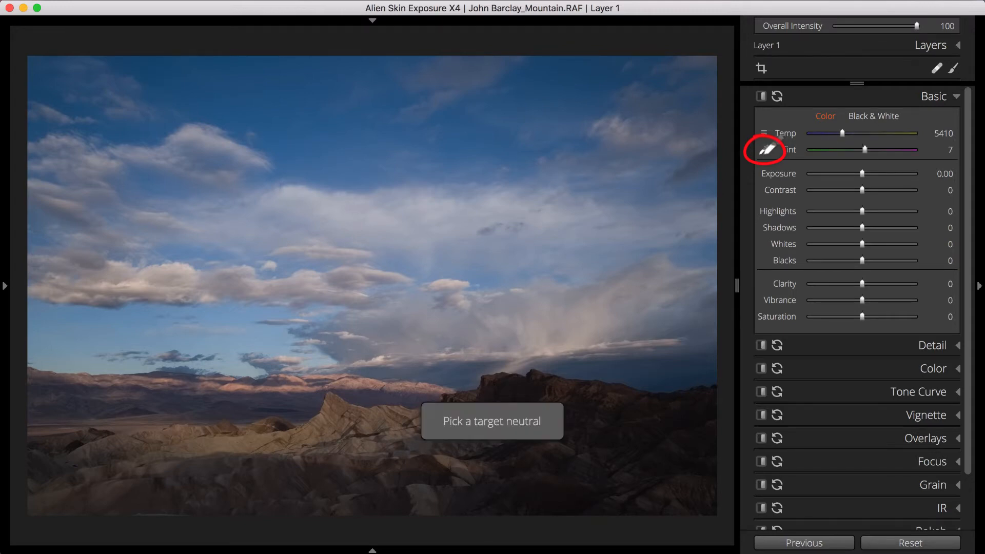
click(601, 405)
click(552, 442)
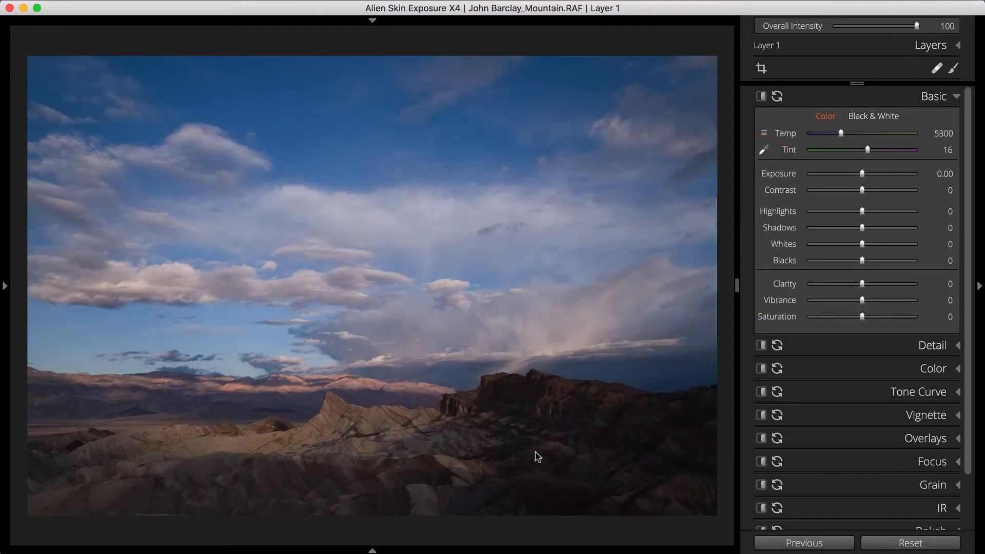
Show the histogram, then set the photo's Exposure to 0.90 and Contrast to 40.
click(6, 386)
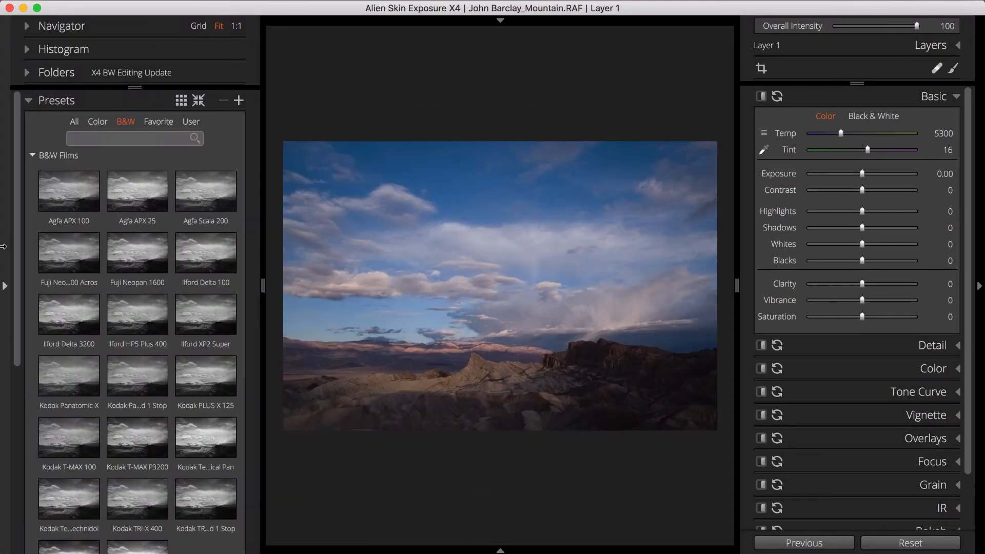
click(28, 101)
click(29, 49)
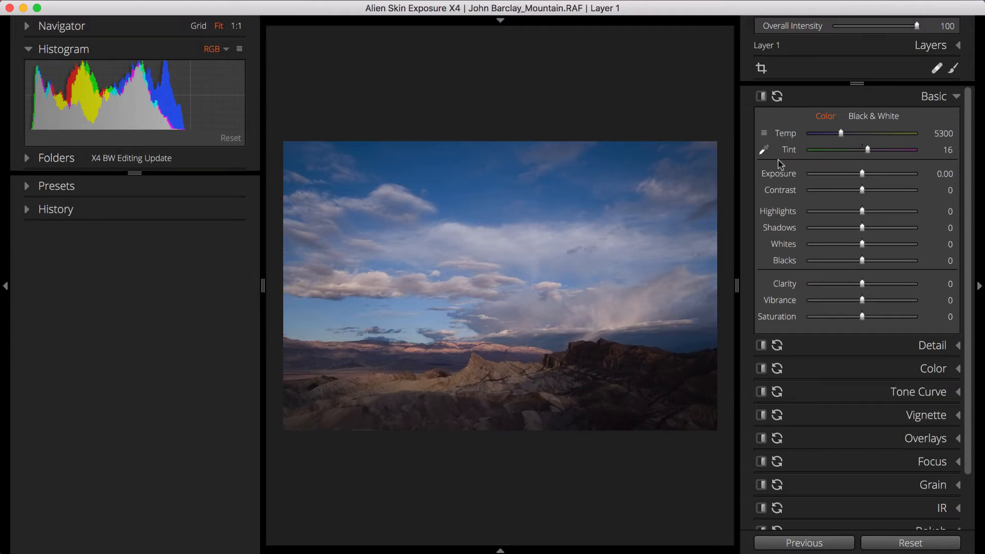
drag(863, 175, 883, 190)
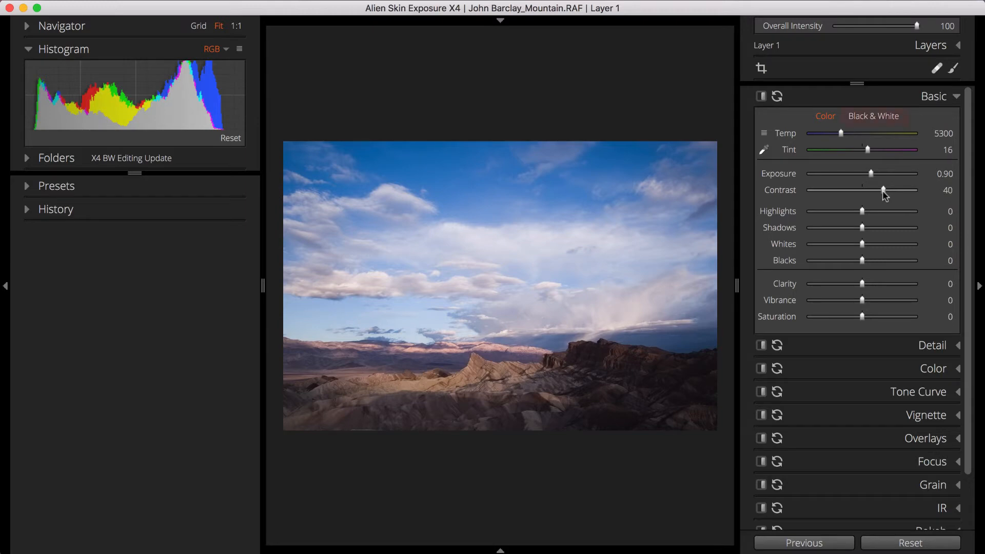
Convert the photo to Black & White and set its Clarity to 50.
click(872, 117)
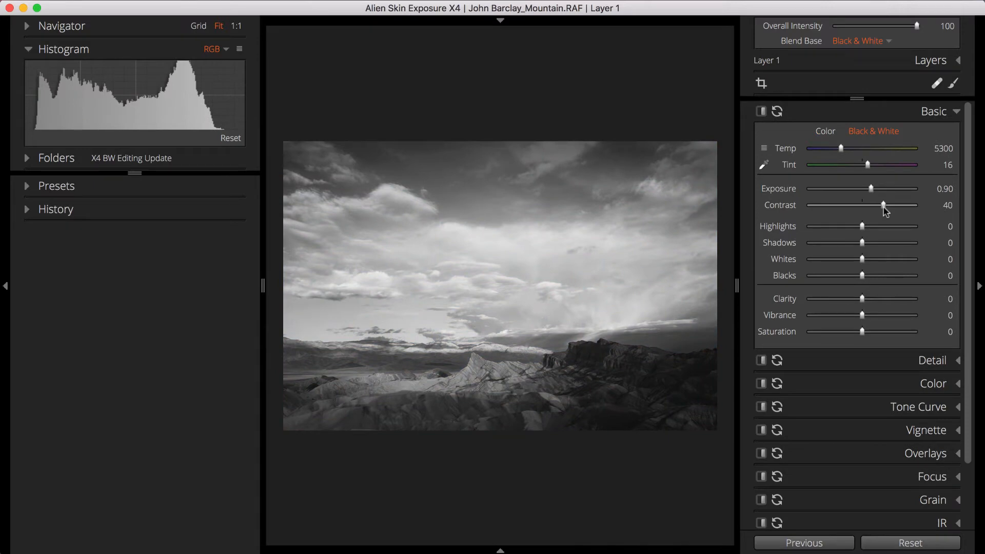
key(F7)
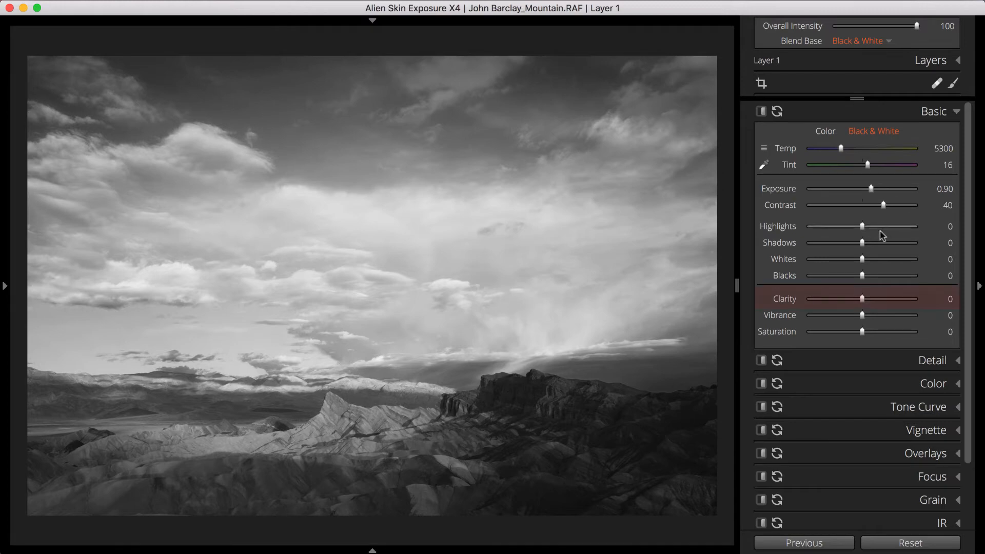
drag(862, 300, 887, 303)
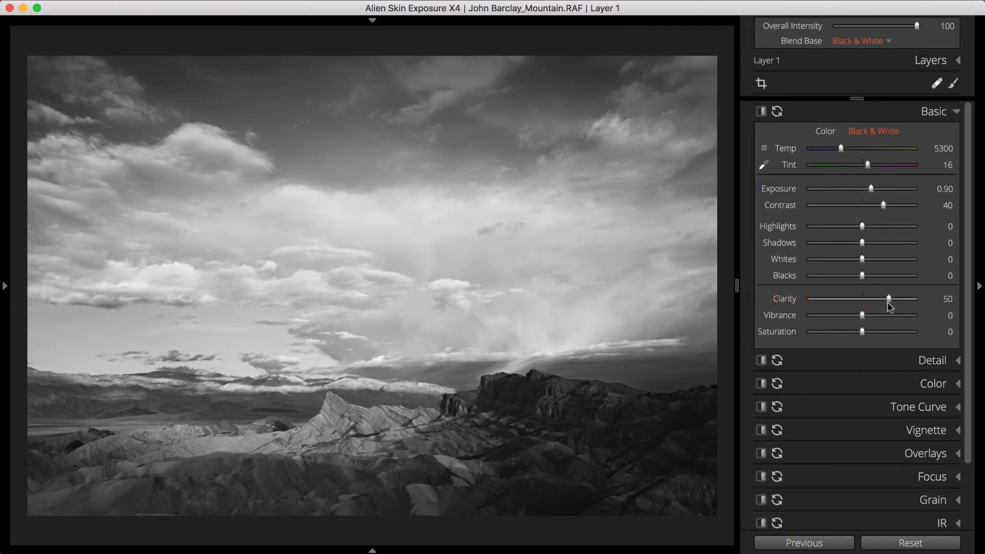
Adjust color sensitivity by brightening the sunlit peak directly to Oranges 76 and Yellows 41, and set Reds 25, Cyans -20 and Blues -53.
click(918, 384)
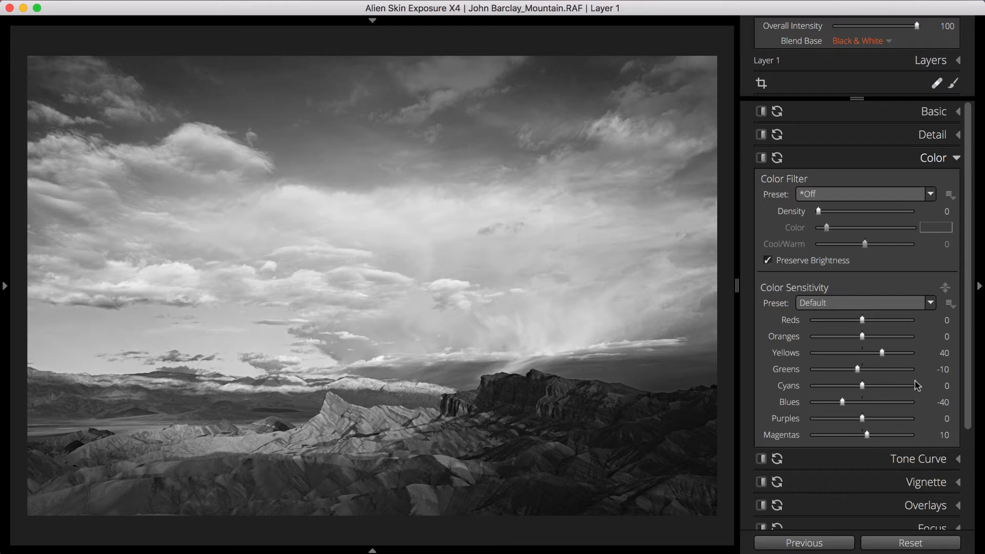
click(906, 308)
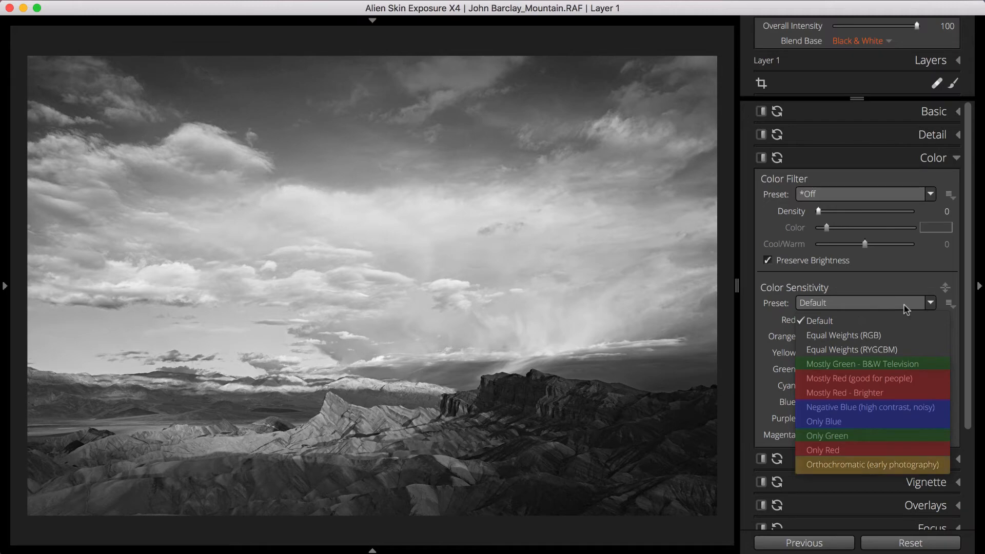
click(906, 309)
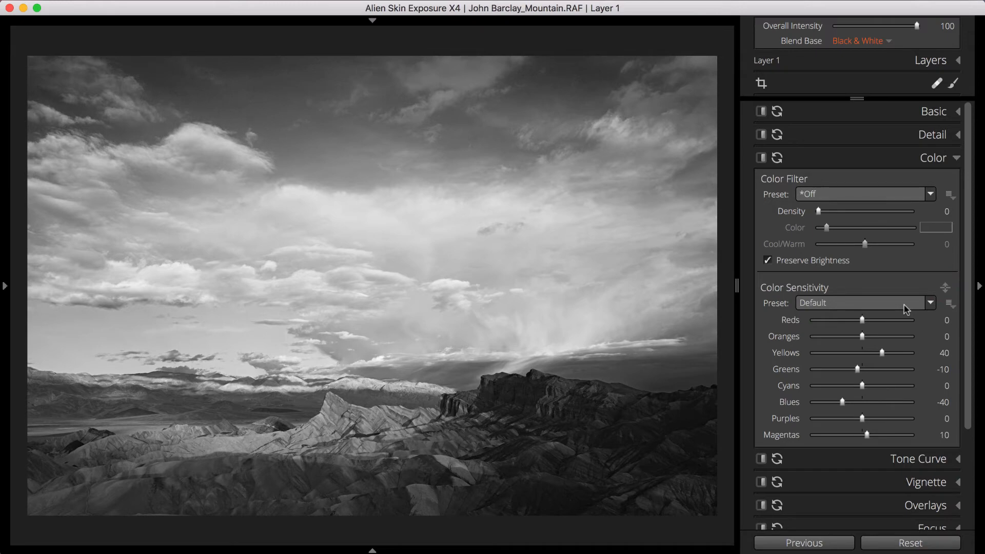
click(945, 288)
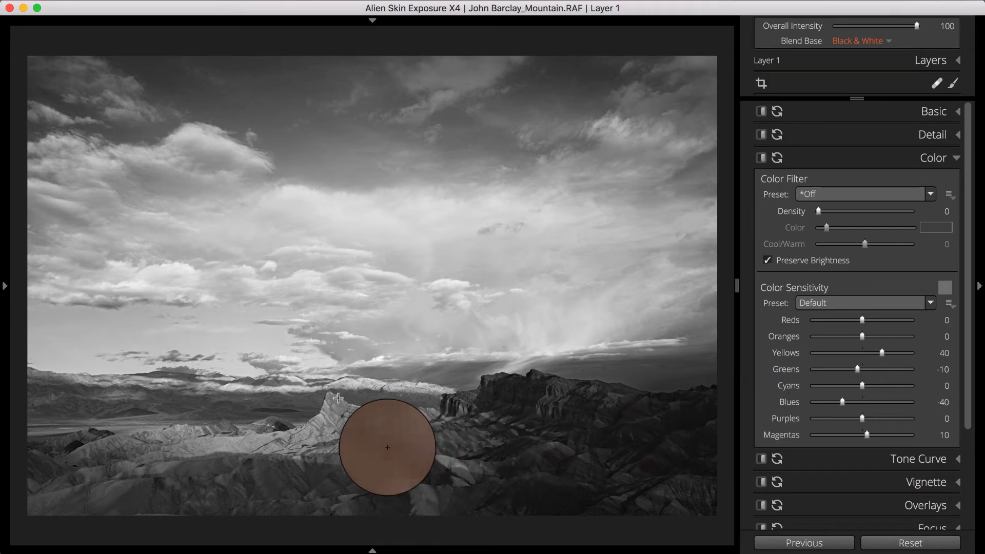
drag(339, 398, 325, 340)
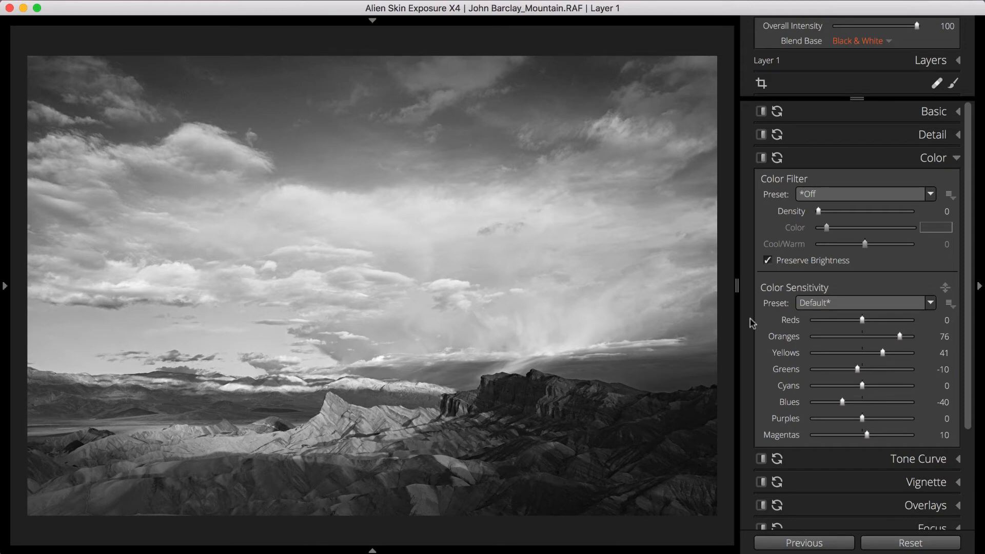
drag(862, 320, 876, 324)
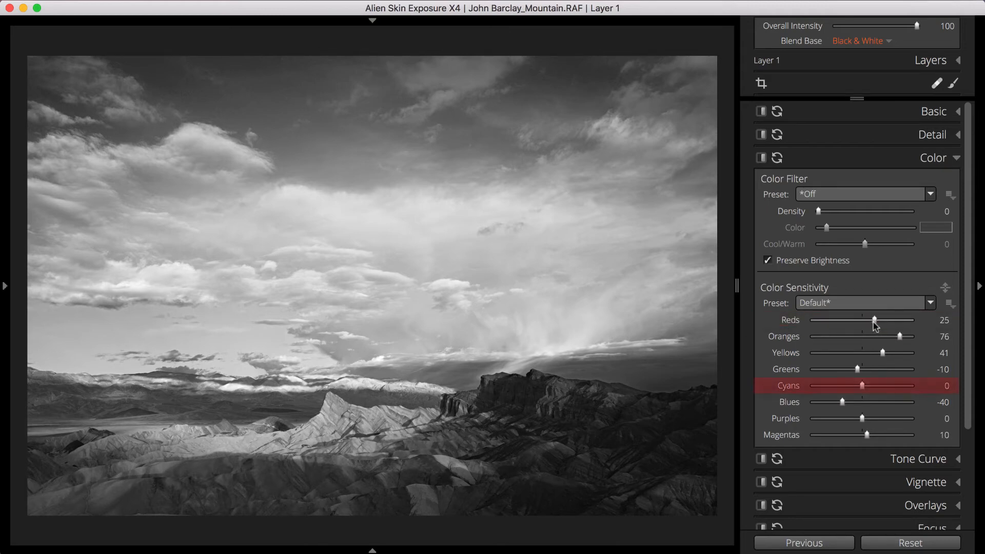
drag(863, 386, 836, 407)
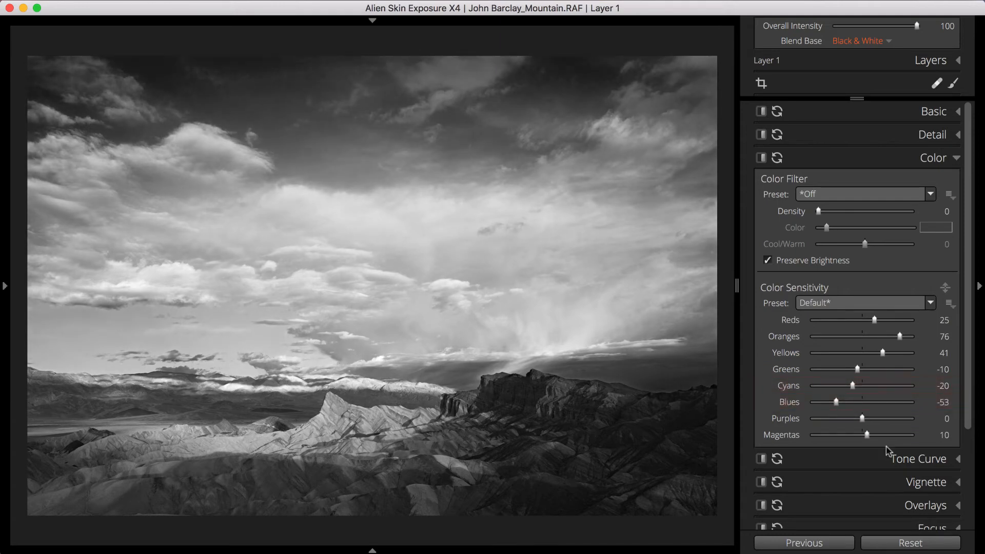
Adjust the tone curve with Shadows at 26 and Midtones at -10.
click(897, 460)
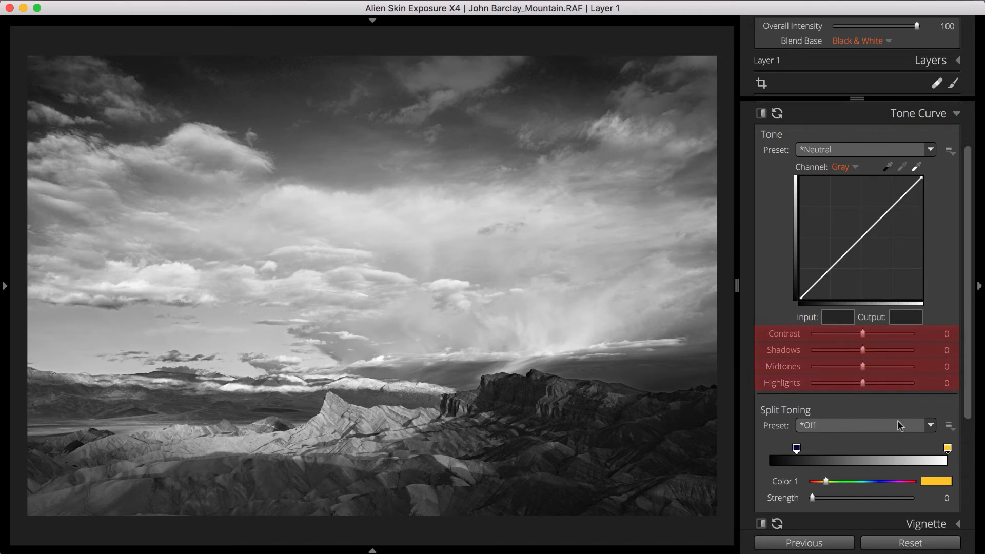
mouse_move(863, 350)
mouse_down()
mouse_move(878, 358)
mouse_move(859, 370)
mouse_up()
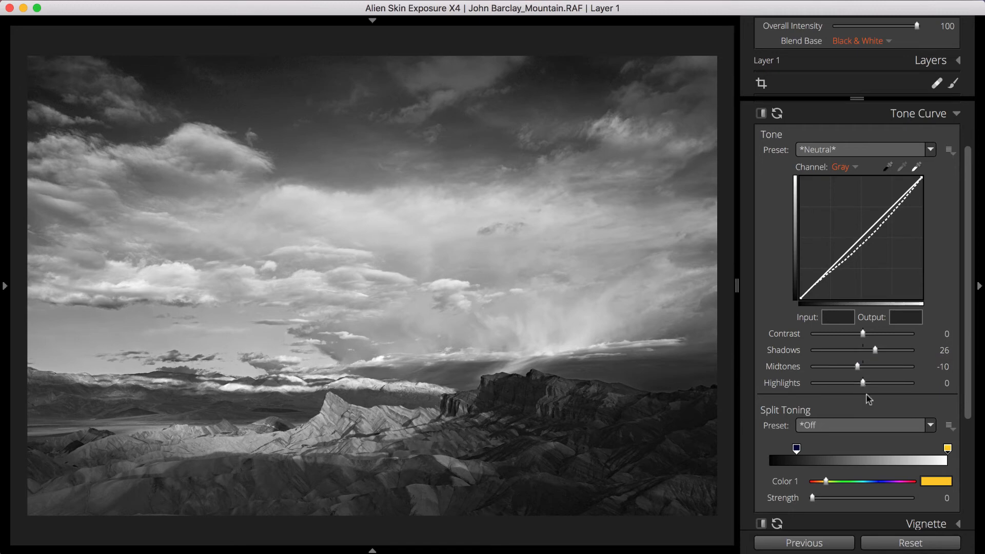
Add a vignette with an Amount of 25 and center it on the dark rocks in the photo's lower right.
click(915, 523)
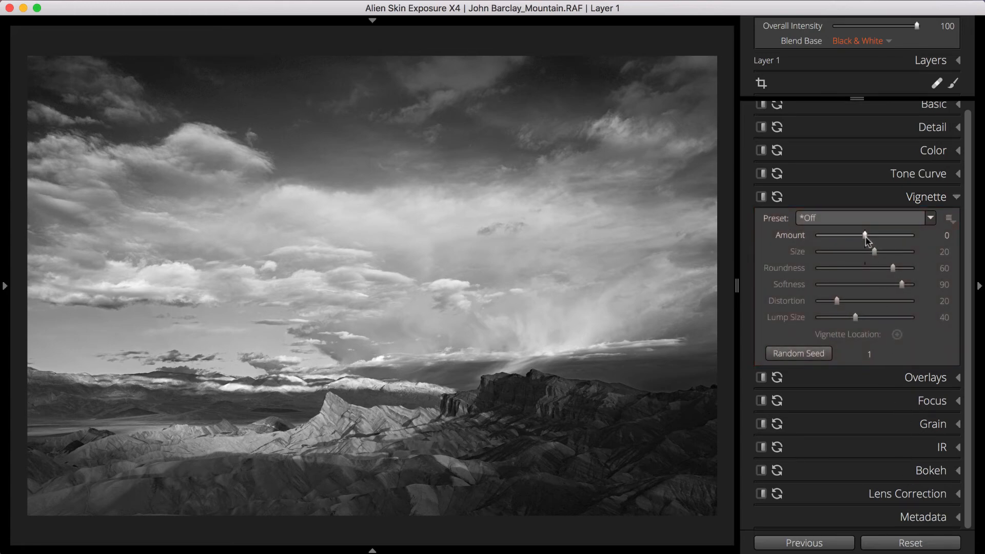
drag(867, 240, 878, 240)
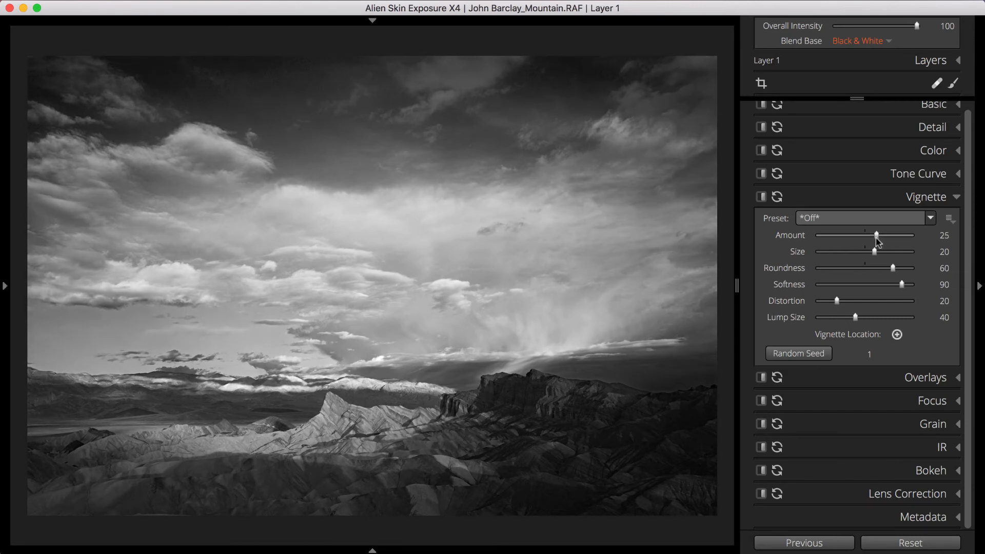
click(897, 334)
click(642, 445)
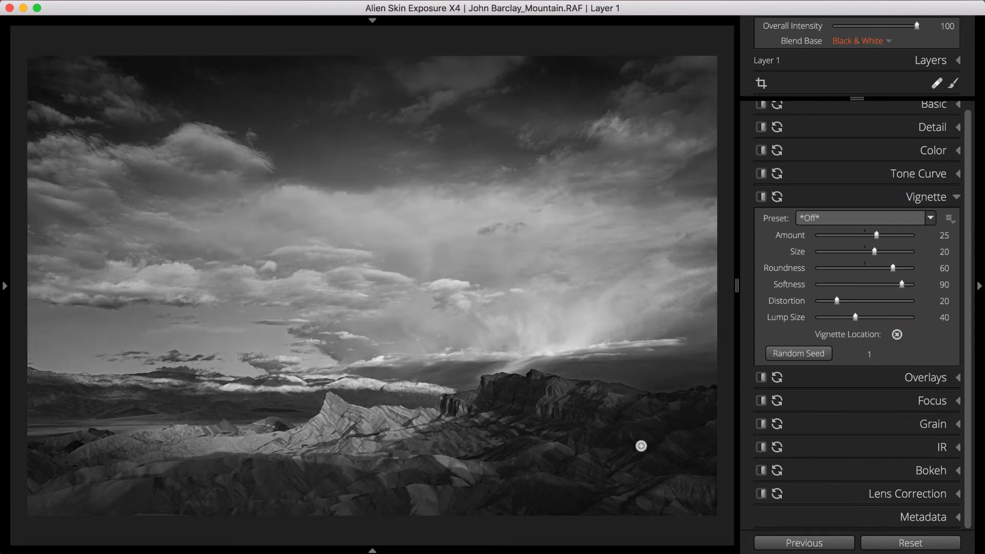
click(597, 465)
Sharpen the photo with the Focus preset Sharpen - Low Radius - 25.
click(821, 400)
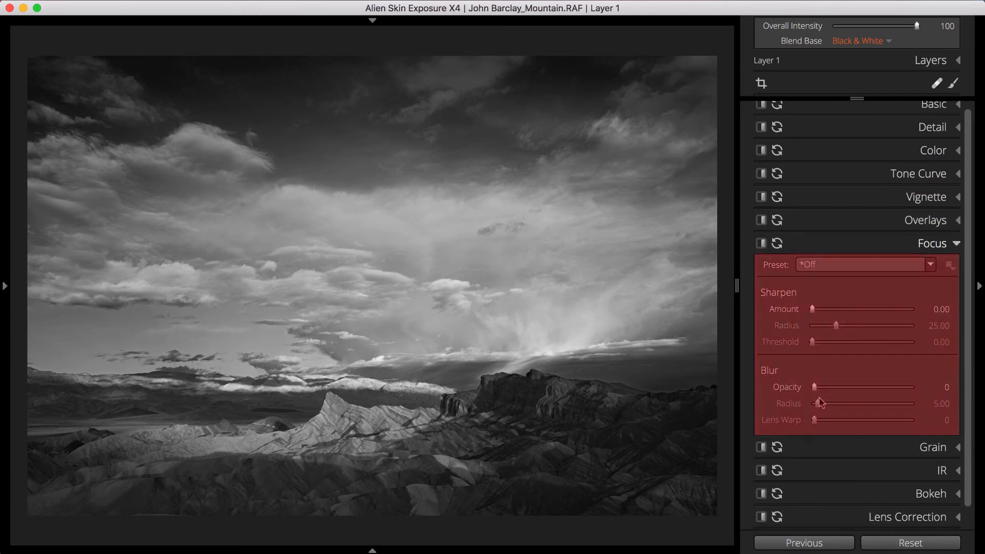
click(874, 268)
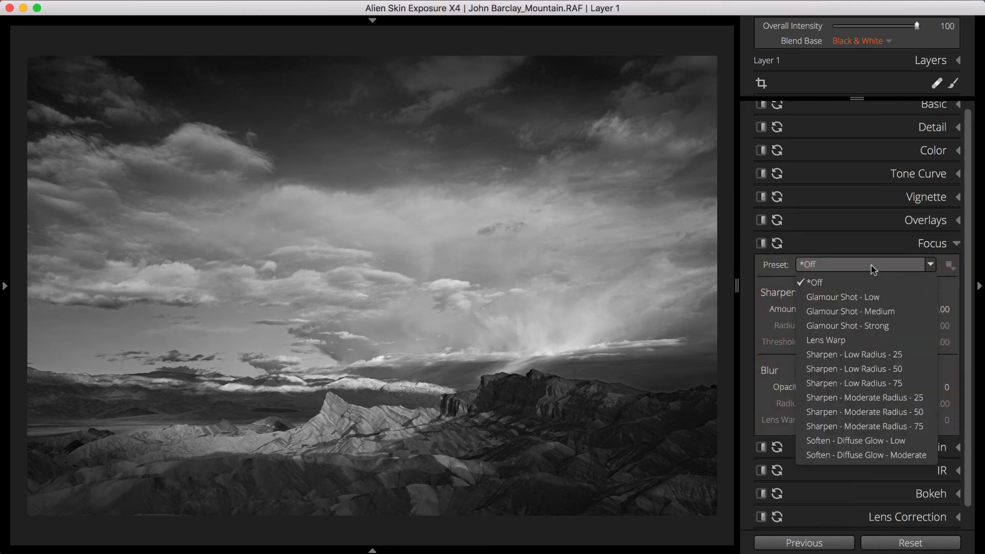
click(874, 355)
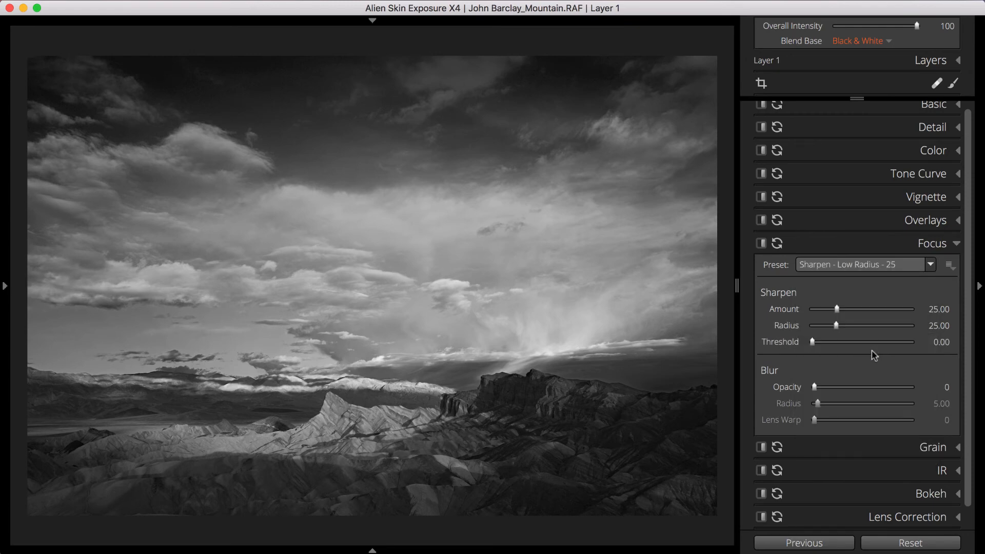
Apply the Regular Grain 50% preset and set the grain amounts to about 76.62 Shadow, 32.47 Midtone and 19.48 Highlight.
click(913, 447)
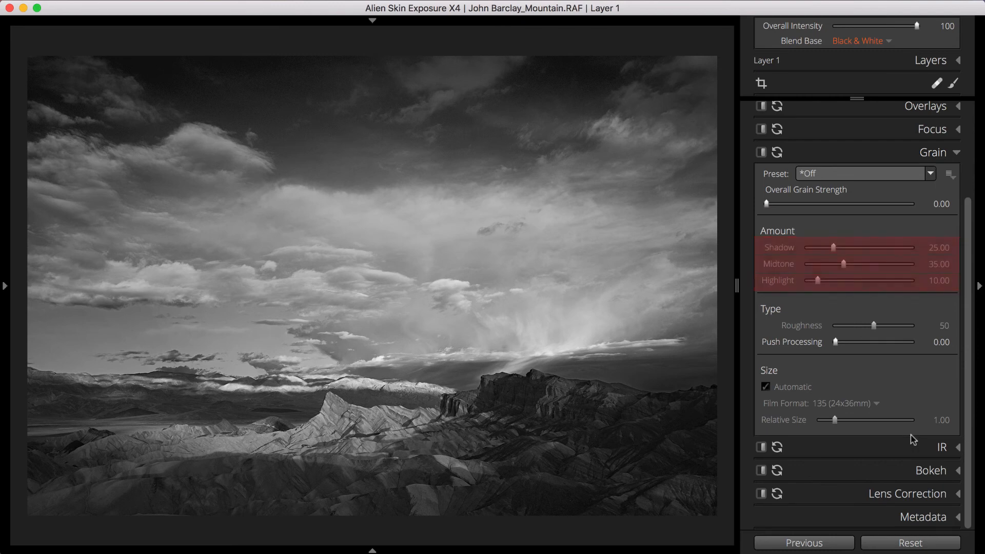
click(879, 174)
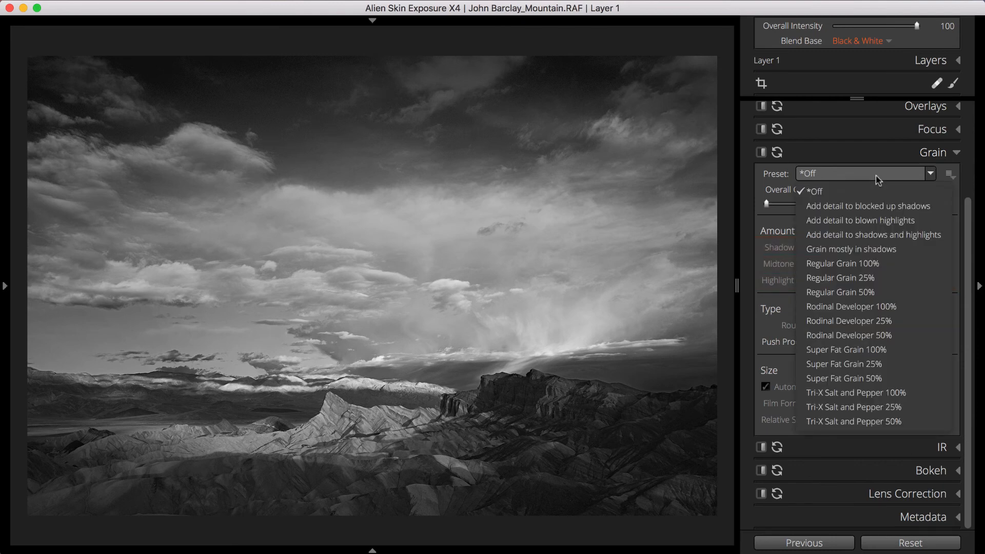
click(847, 291)
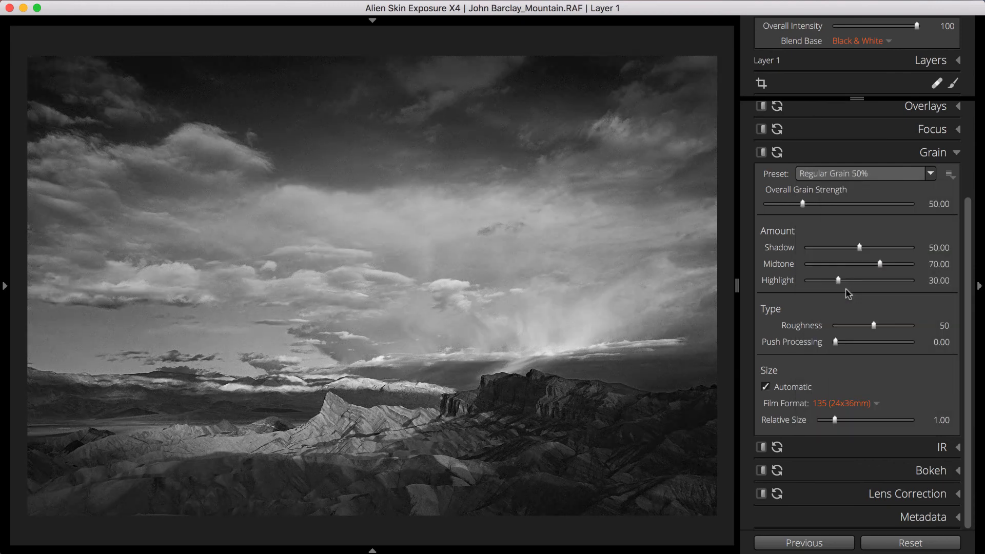
drag(860, 248, 829, 282)
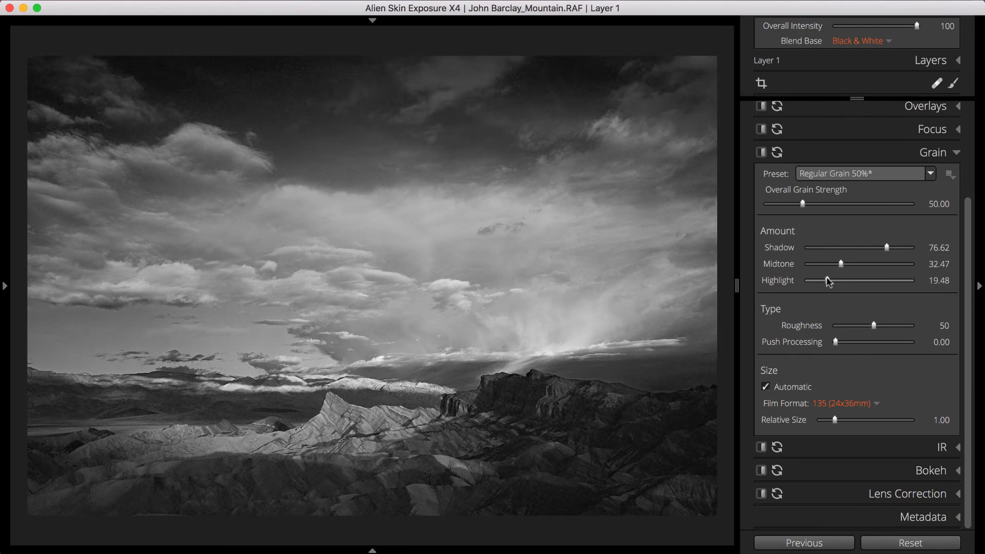
Apply the IR - High Contrast infrared preset and reduce its Color Contrast.
click(920, 448)
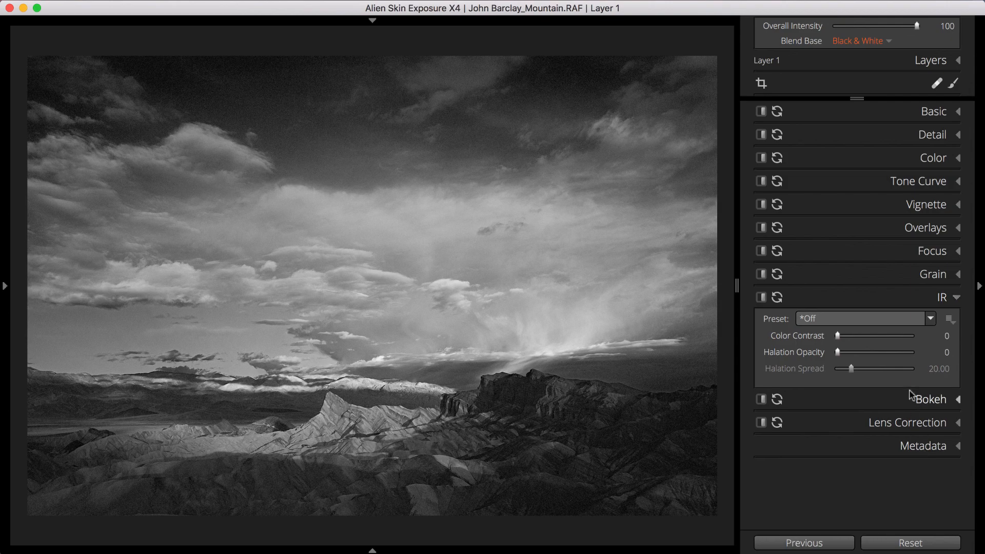
click(906, 322)
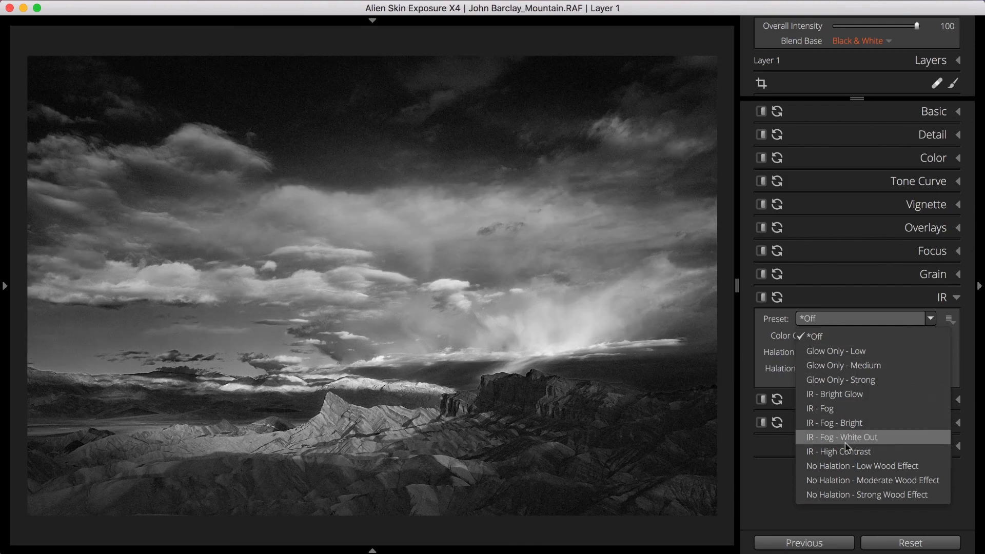
click(852, 453)
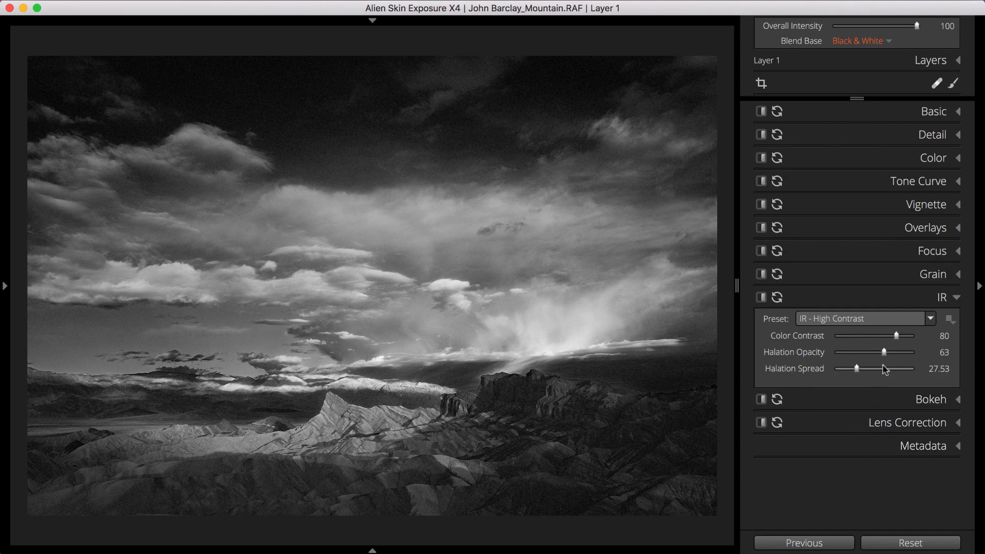
drag(897, 339, 861, 339)
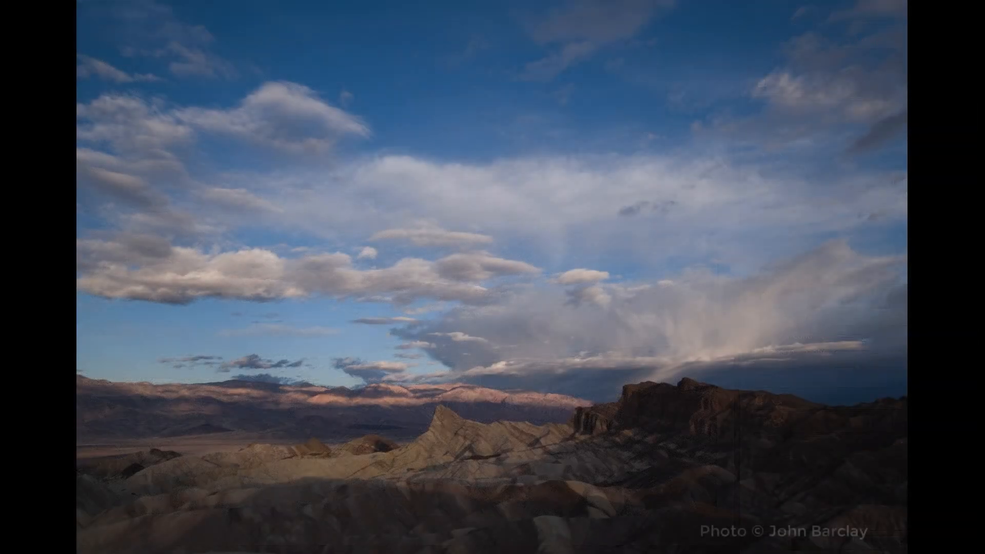